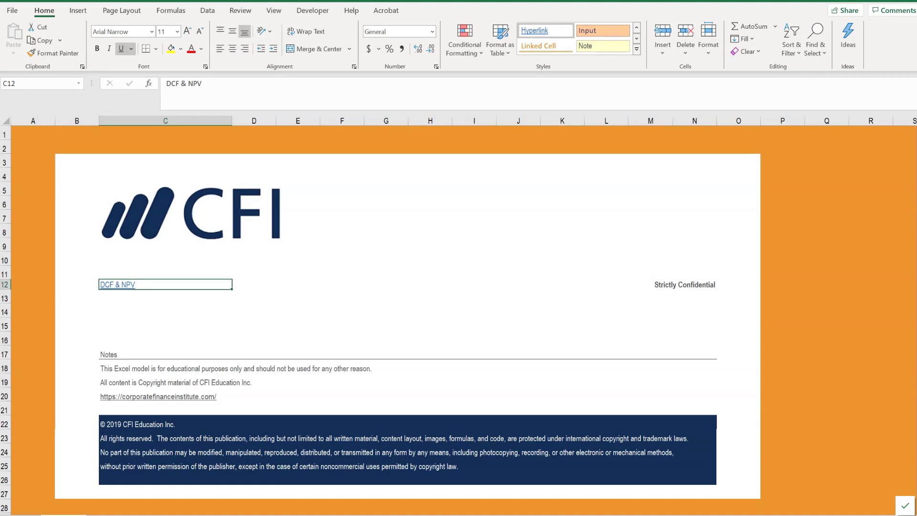
Step: On the next sheet, enter the $10,000,000 initial investment and the $1,750,000 cash flow
key("ctrl+Page_Down")
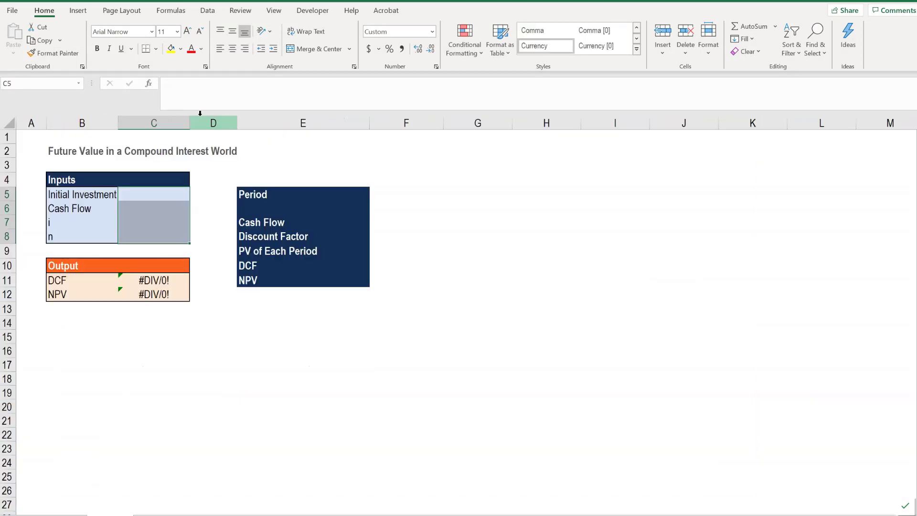
left_click(154, 198)
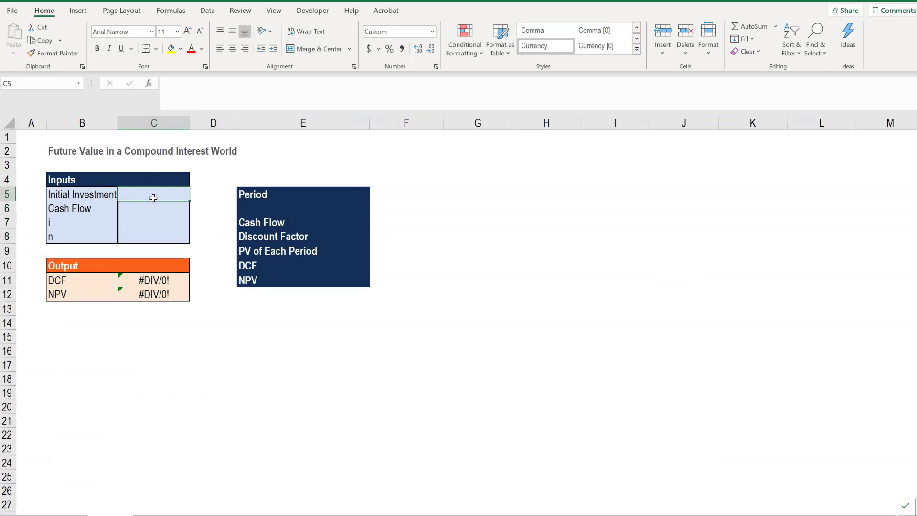
type("1")
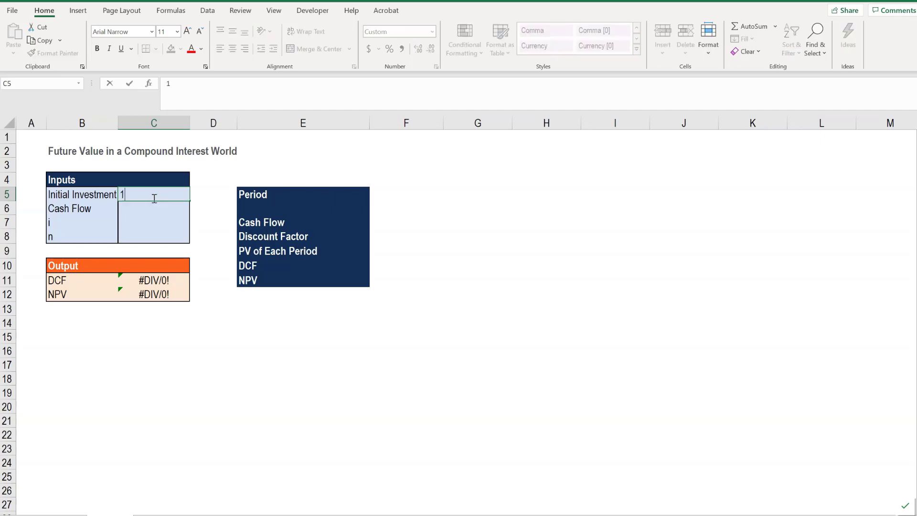
type("0,000,000000")
key("Return")
type("1,750,0")
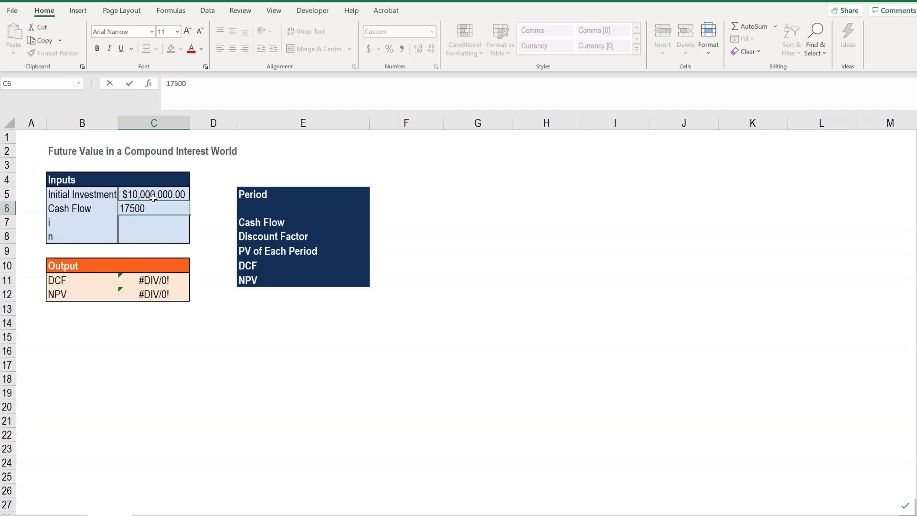
type("00")
key("Return")
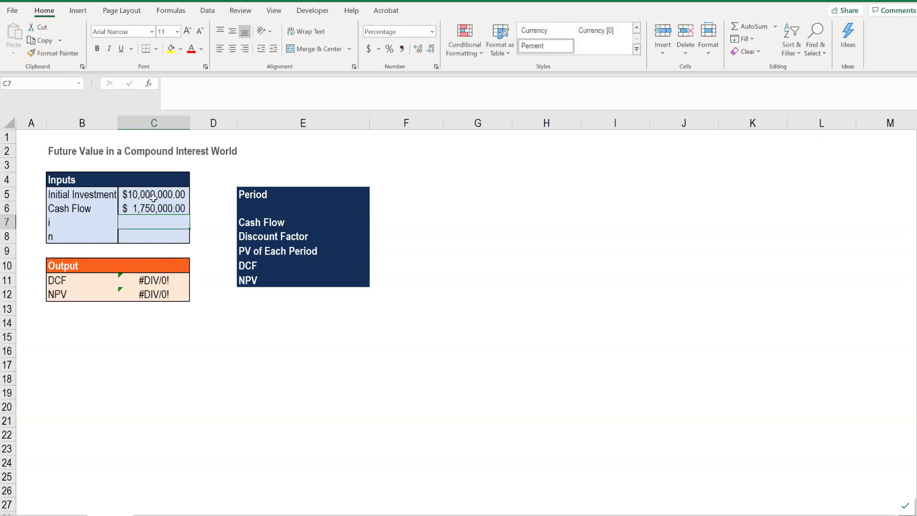
Step: Enter 7 as the number of periods and 5 as the interest rate
key("Down")
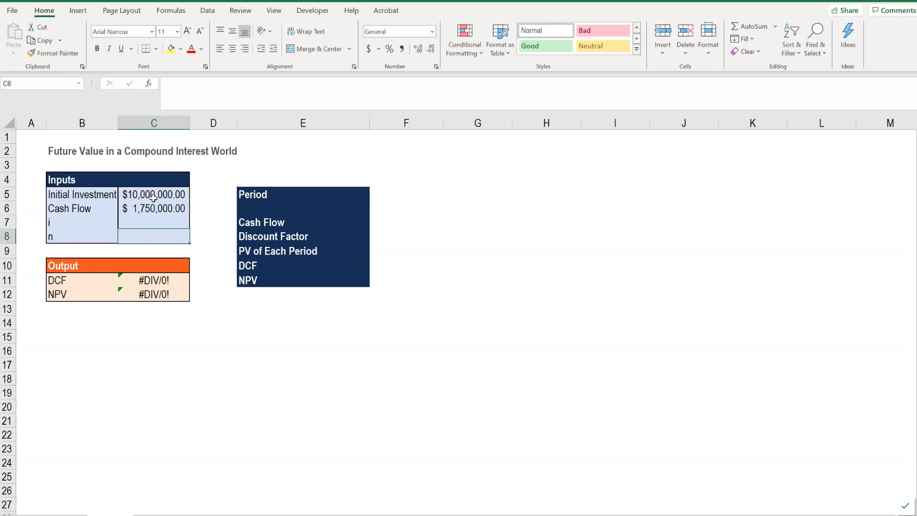
type("7")
key("Return")
key("Up")
key("Up")
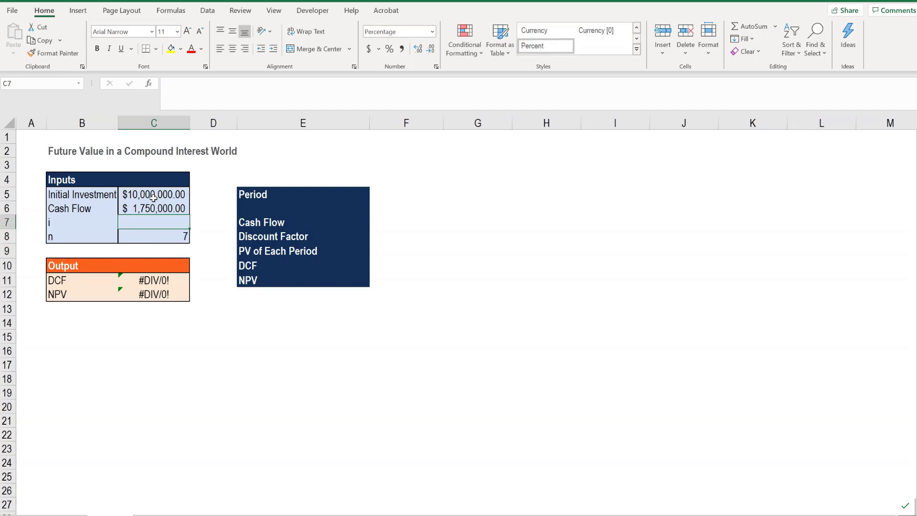
type("5")
key("Return")
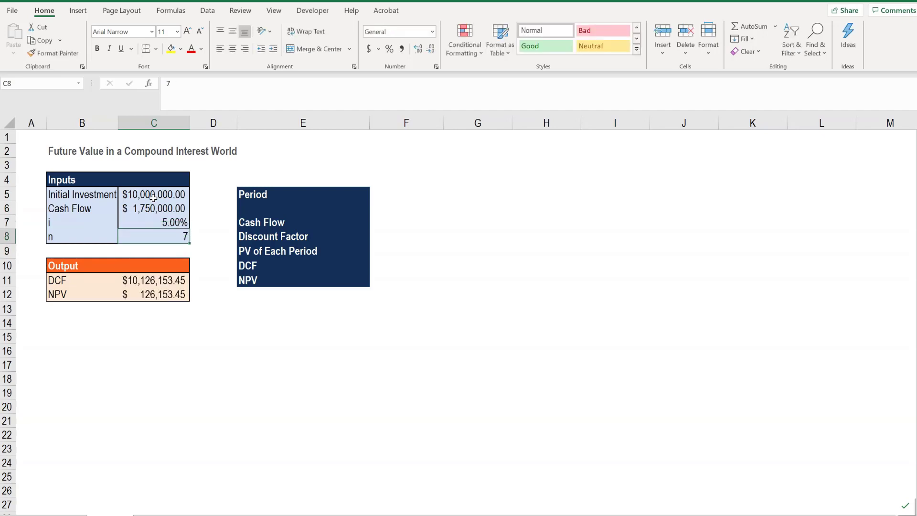
Step: Number the periods 0 and 1 in F5:G5 and extend the series across to M5
left_click(380, 196)
type("0")
key("Return")
left_click(404, 191)
key("Right")
type("1")
key("Return")
left_click(404, 191)
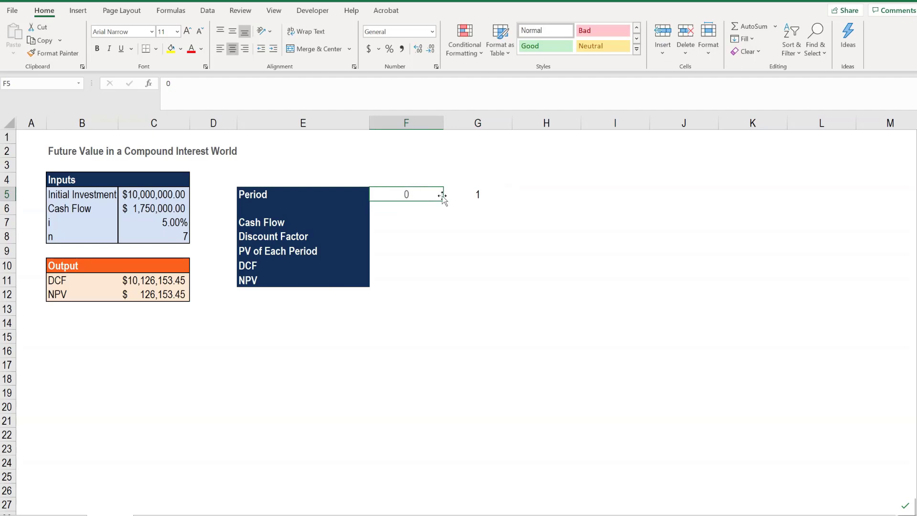
left_click_drag(433, 191, 903, 195)
Step: Set the period 0 cash flow in F7 to =-C5, the negative initial investment
left_click(408, 223)
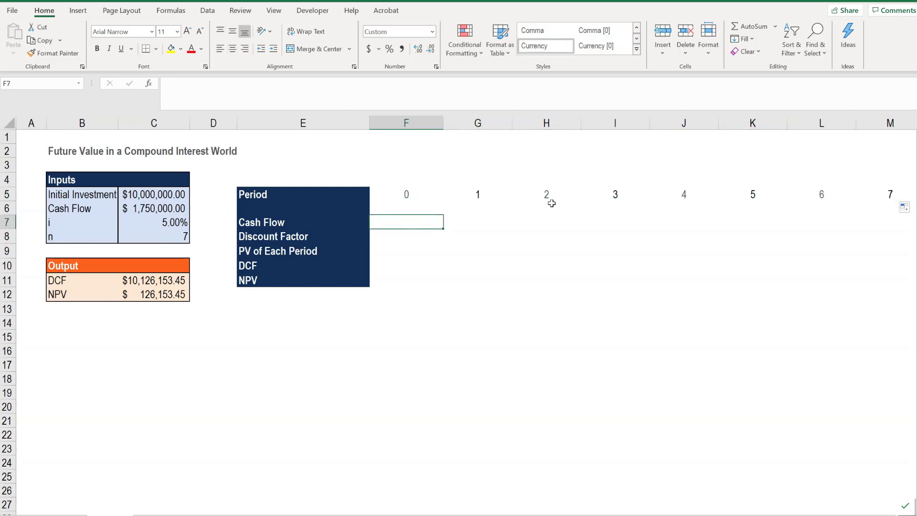
type("=")
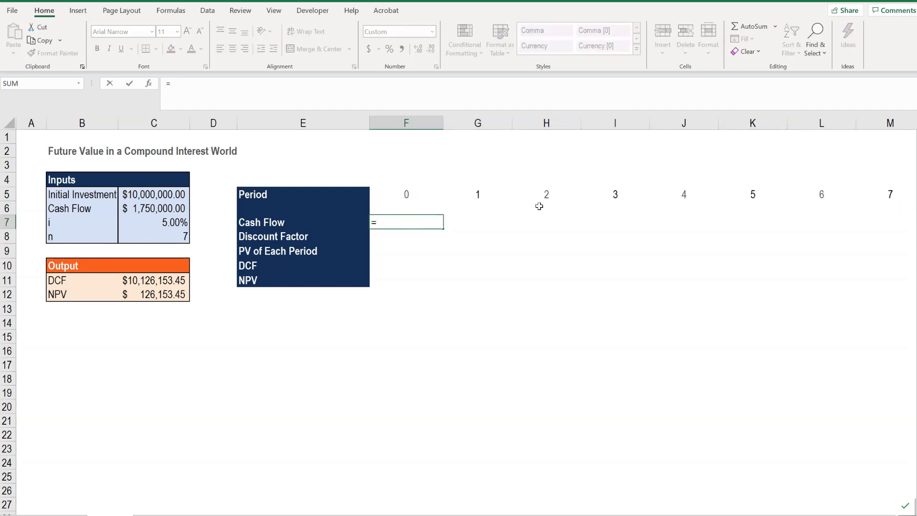
type("-")
left_click(168, 196)
key("Return")
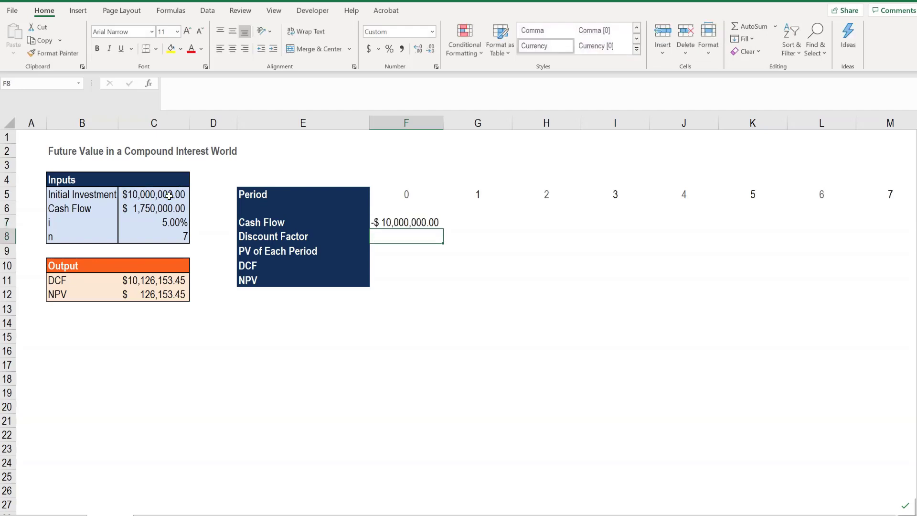
Step: Link G7 to the cash flow input with =$C$6 and fill it through M7
left_click(467, 224)
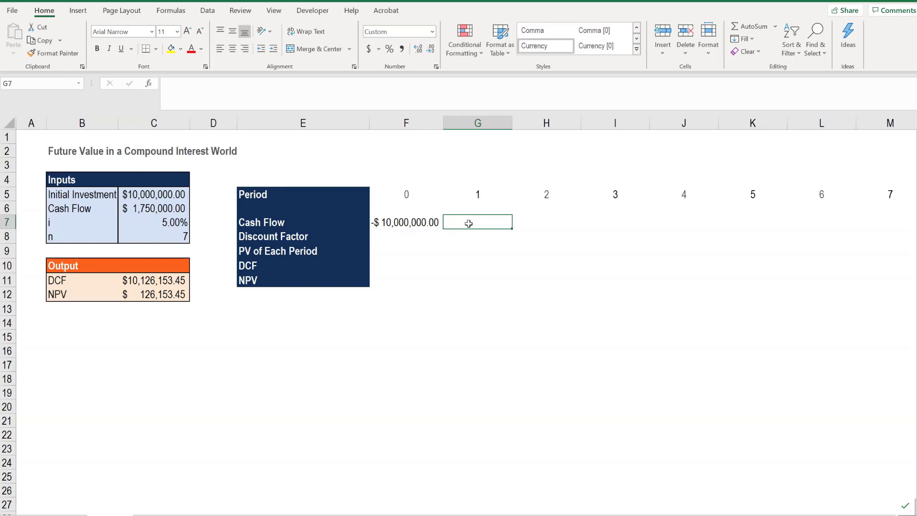
type("=")
left_click(173, 208)
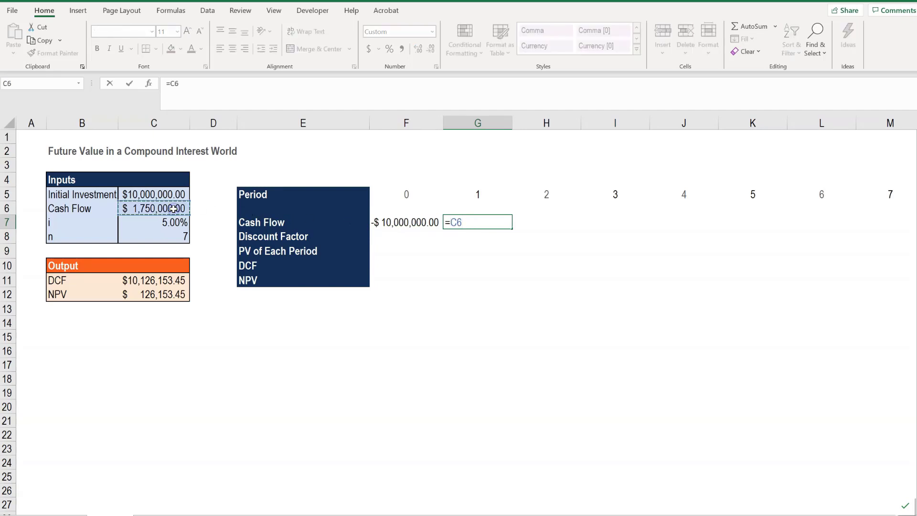
key("F4")
key("Return")
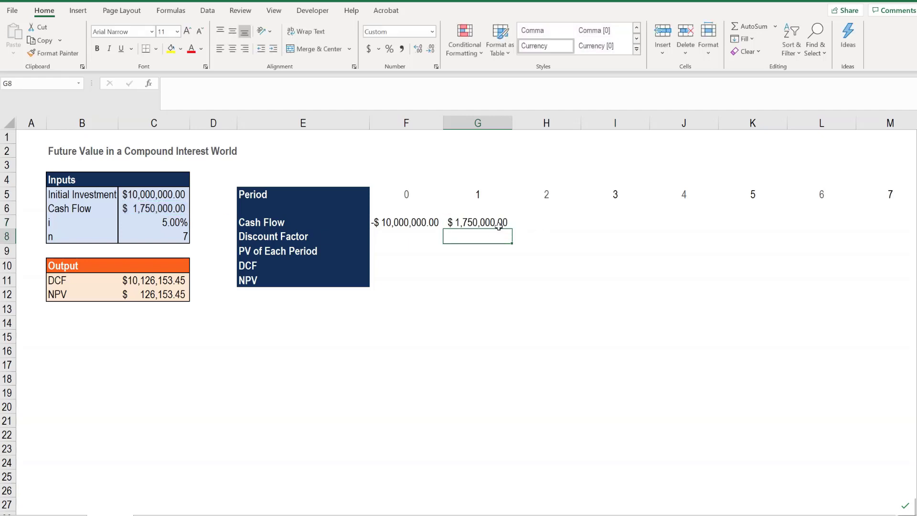
left_click(499, 227)
left_click_drag(512, 229, 677, 229)
left_click(250, 242)
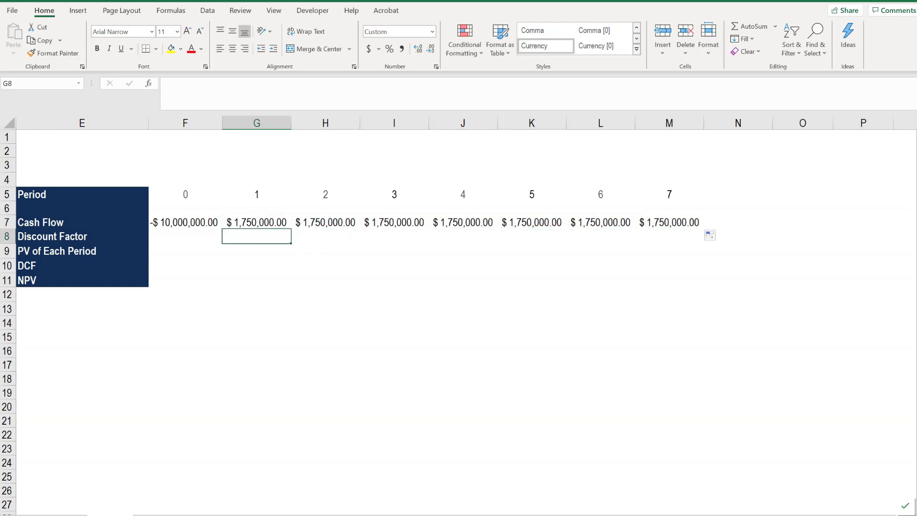
Step: Enter the discount factor =(1+$C$7)^-G5 in G8 and fill it through M8
scroll(545, 260, "left", 3)
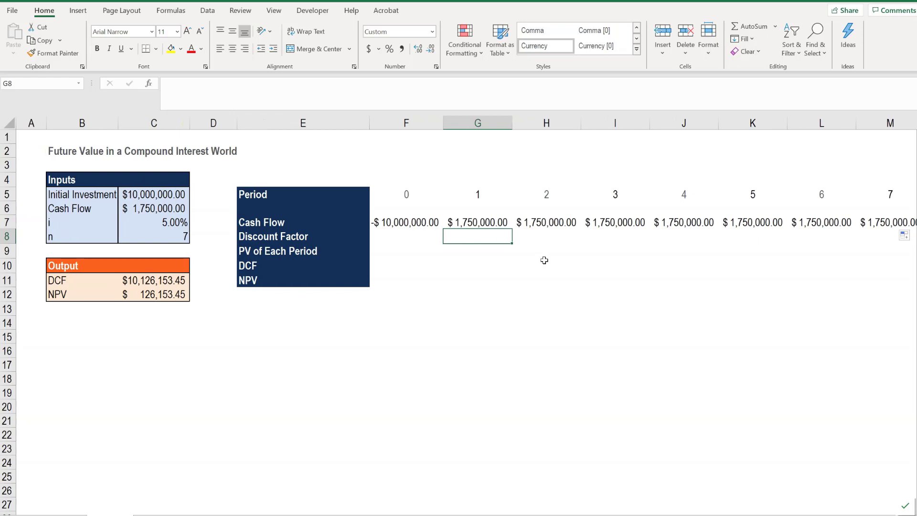
type("=")
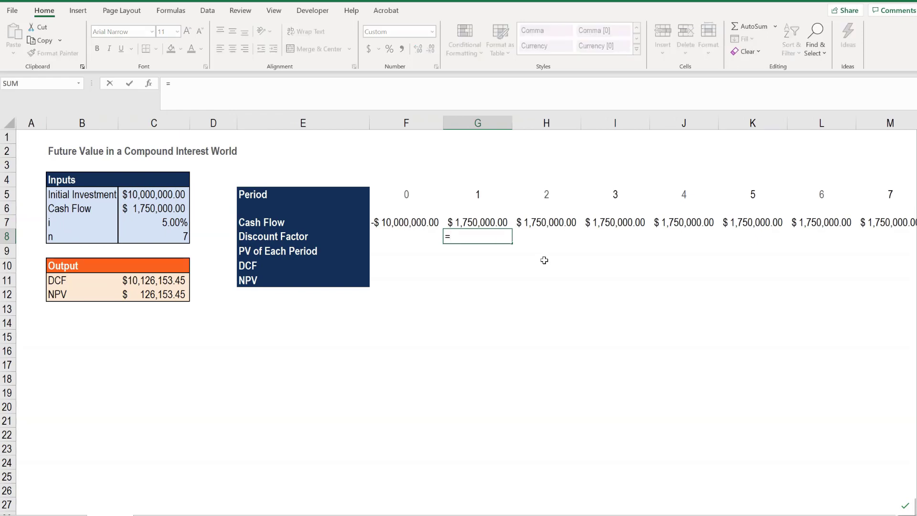
type("(1+")
left_click(176, 222)
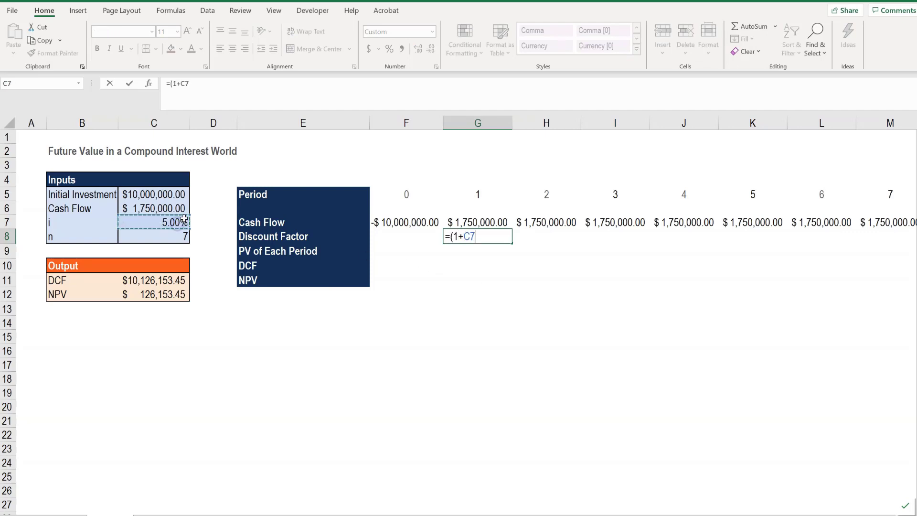
key("F4")
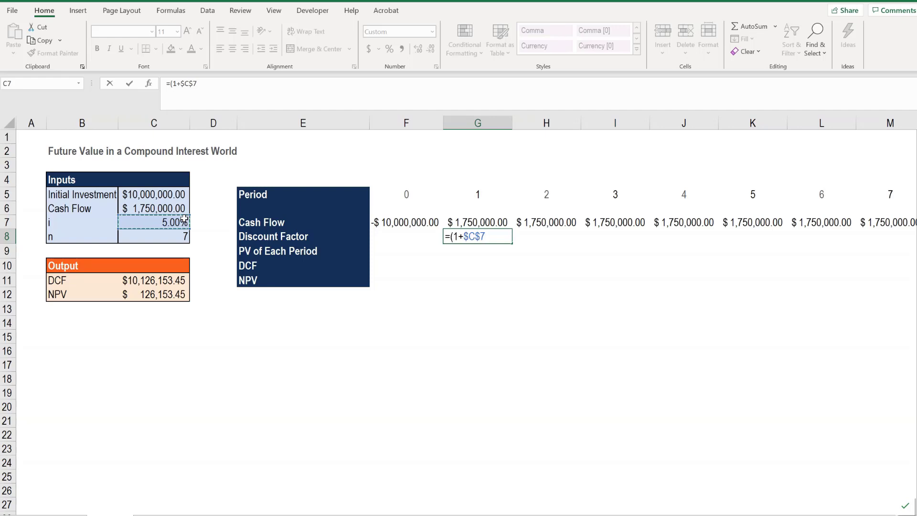
type(")^-")
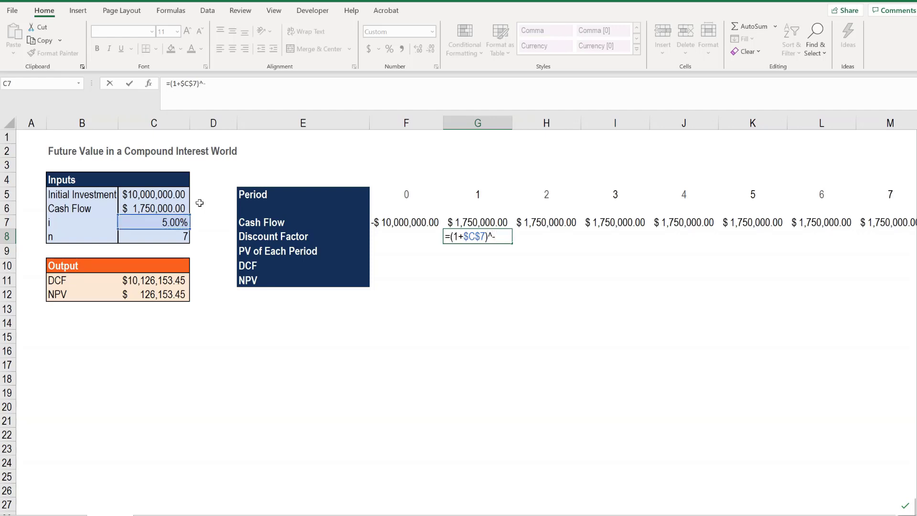
left_click(495, 193)
key("Return")
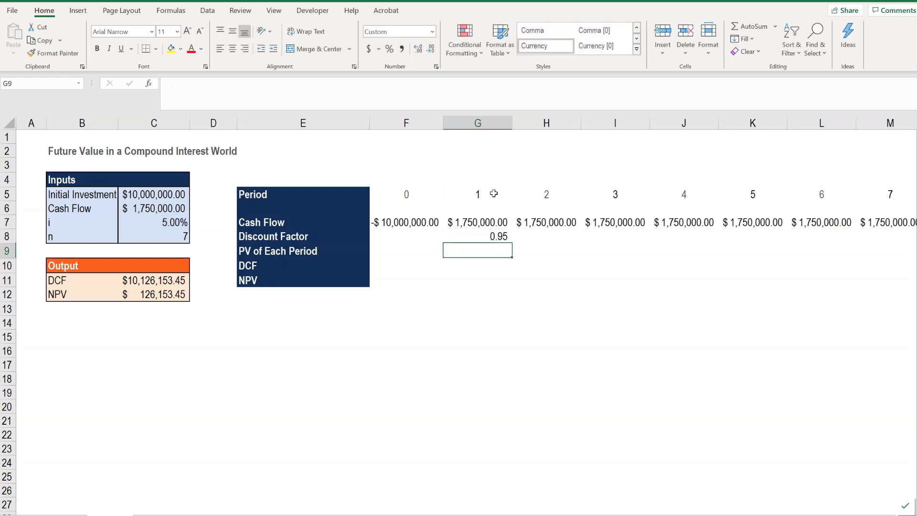
left_click(505, 237)
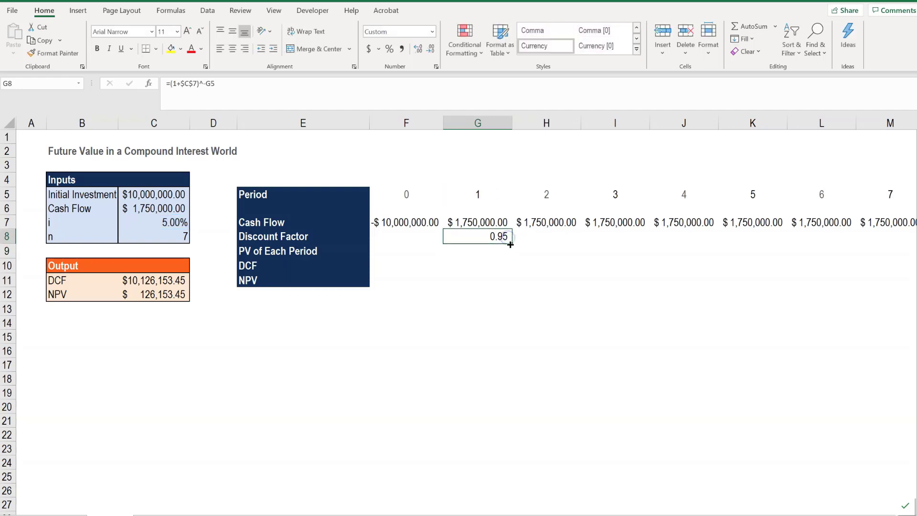
left_click_drag(511, 244, 907, 233)
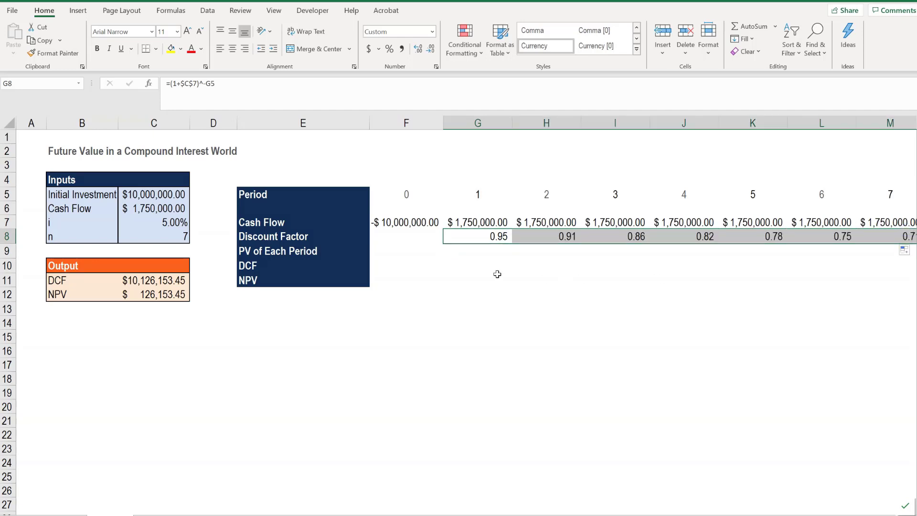
Step: Compute each period's present value as =G7*G8 in G9 and fill it through M9
left_click(465, 255)
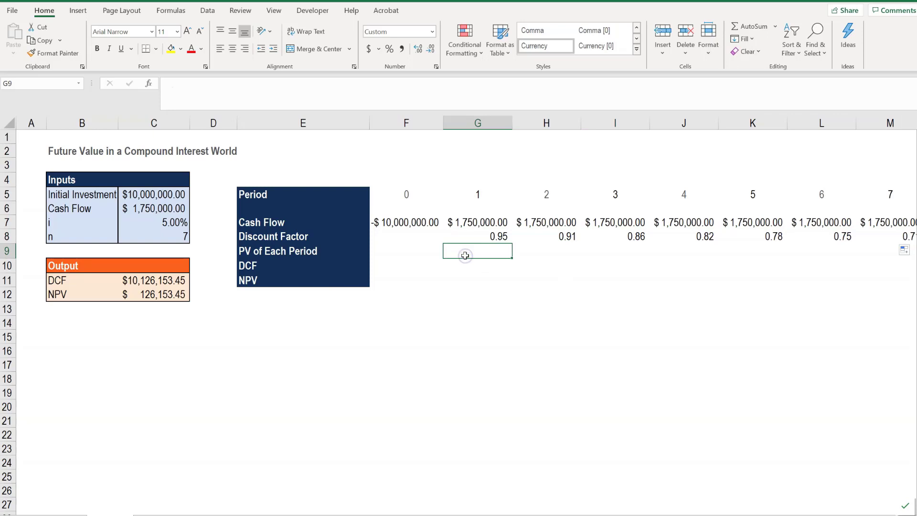
type("=")
left_click(497, 221)
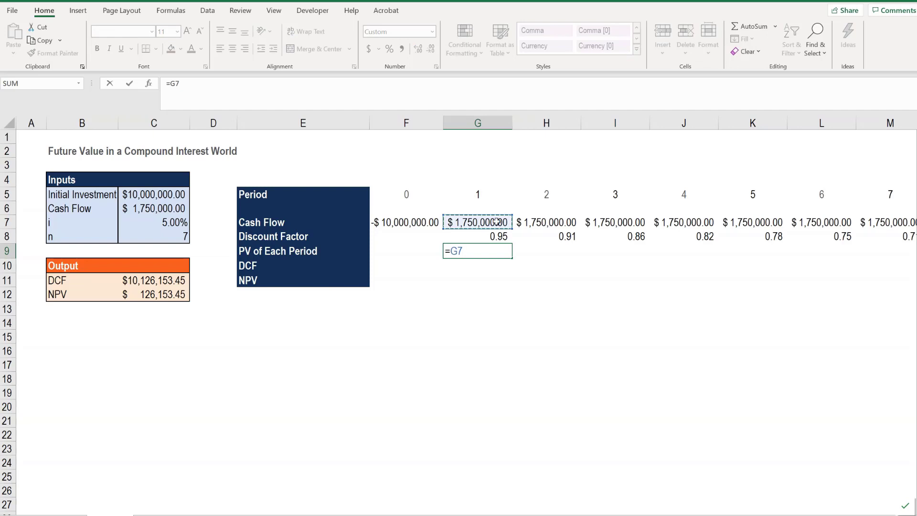
type("*")
left_click(508, 234)
key("Return")
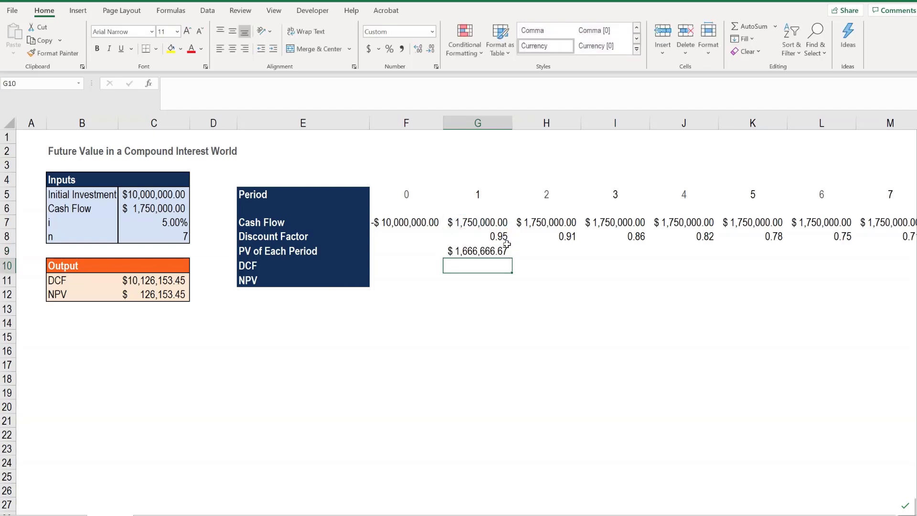
left_click(501, 251)
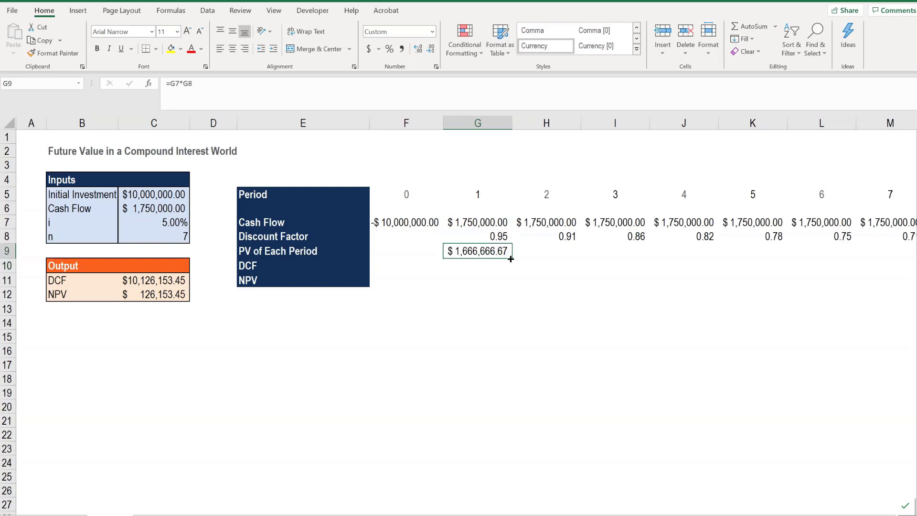
left_click_drag(511, 258, 905, 261)
Step: Total the present values in F10 with =SUM(G9:M9), giving DCF $10,126,153.45
left_click(416, 268)
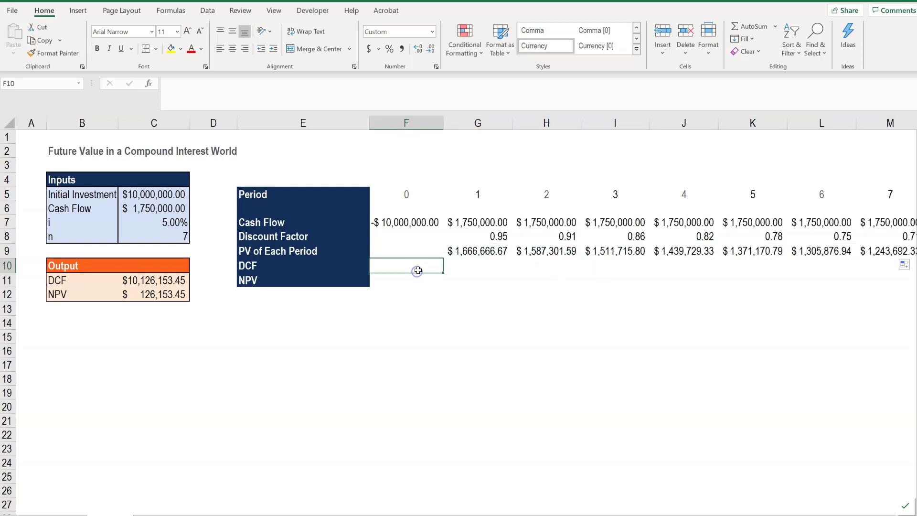
type("=su")
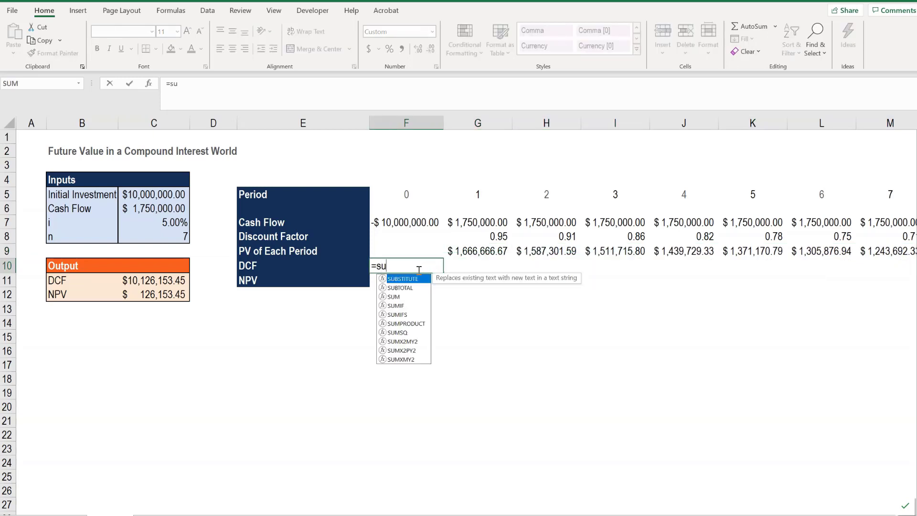
type("m(")
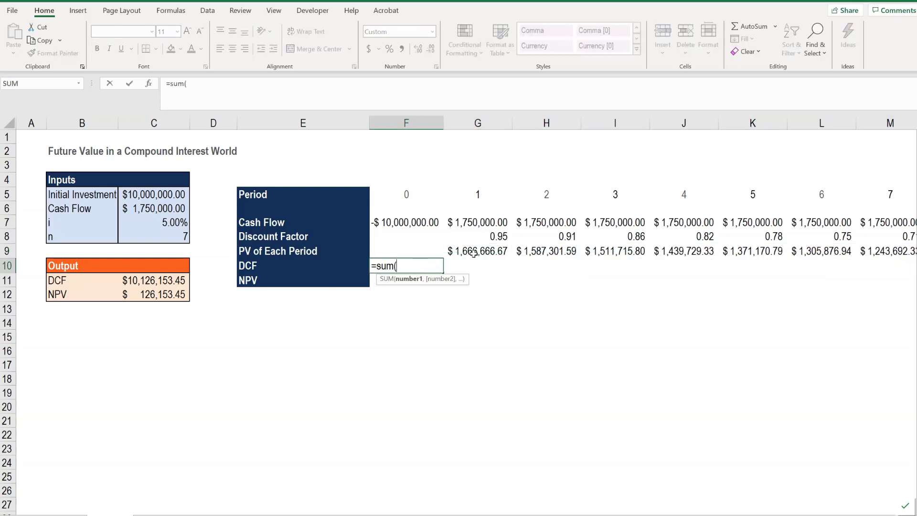
left_click_drag(475, 253, 897, 252)
type(")")
key("Return")
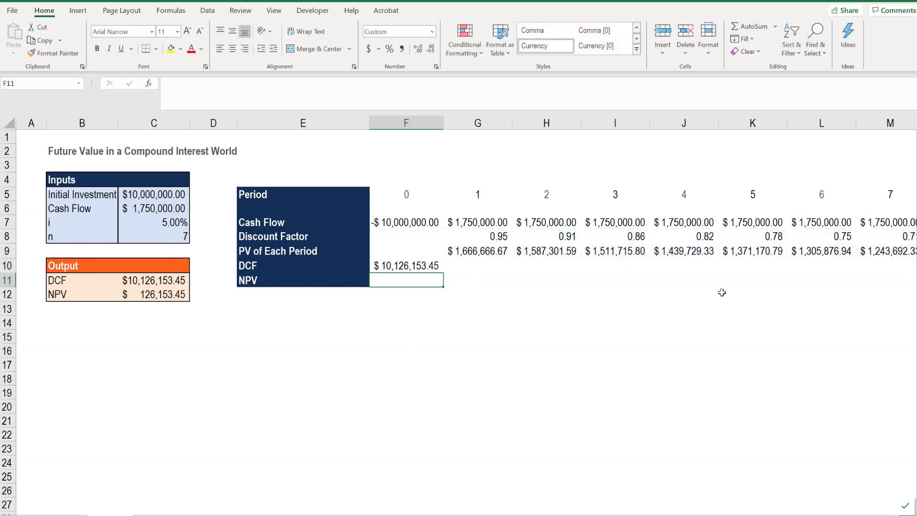
Step: Set NPV in F11 to =F10-C5, yielding $126,153.45
type("=")
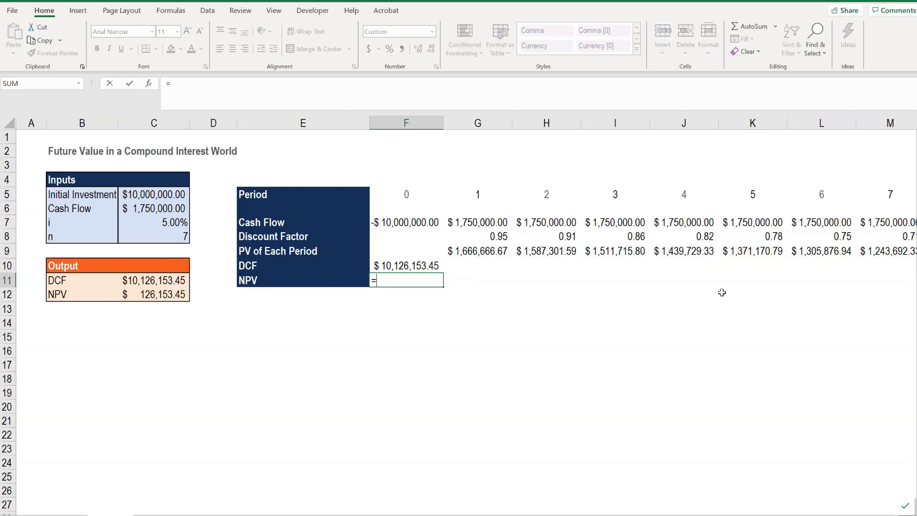
left_click(419, 266)
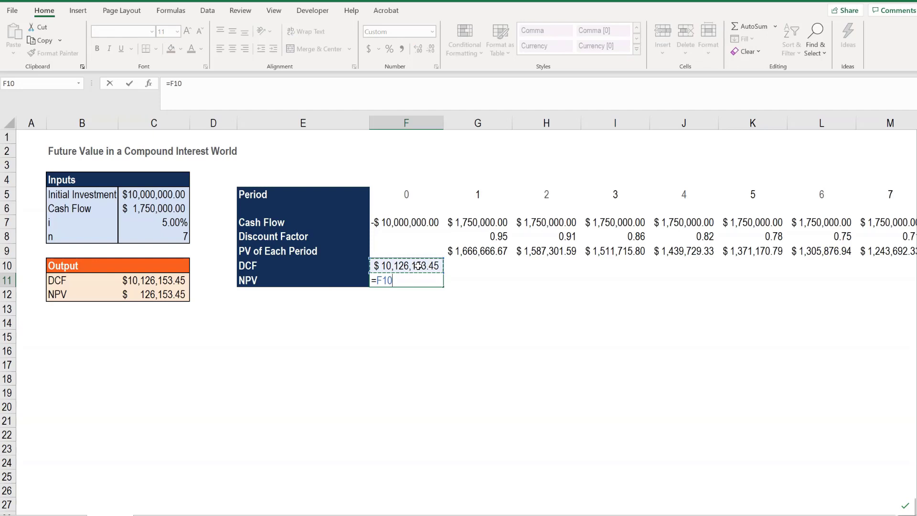
type("-")
left_click(151, 194)
key("Return")
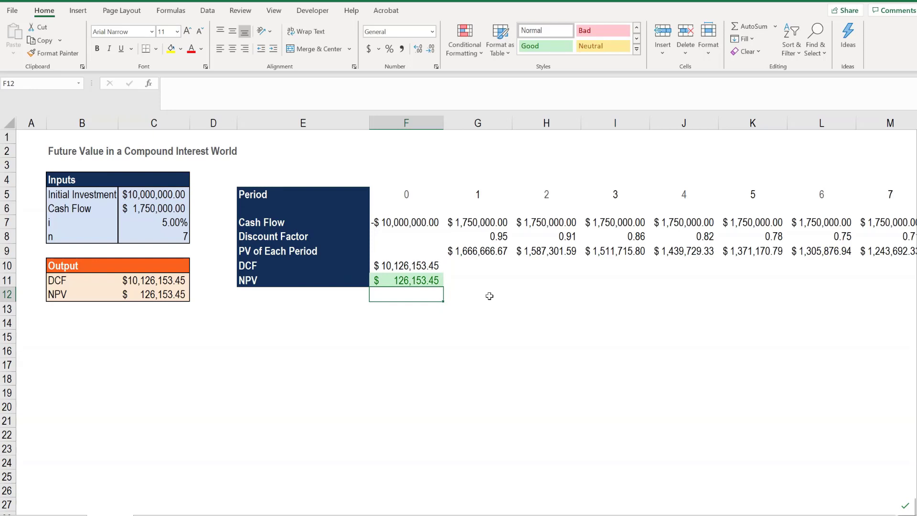
key("Left")
key("Left")
key("Left")
key("Up")
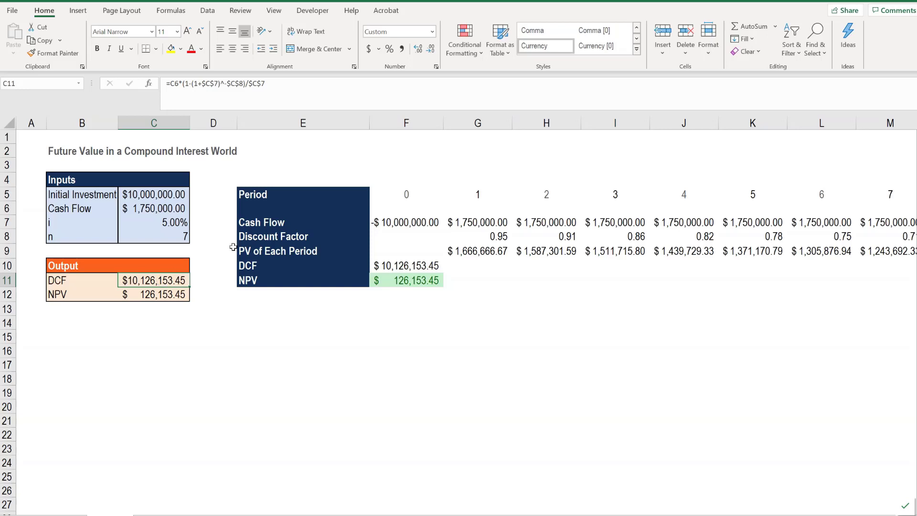
left_click(198, 84)
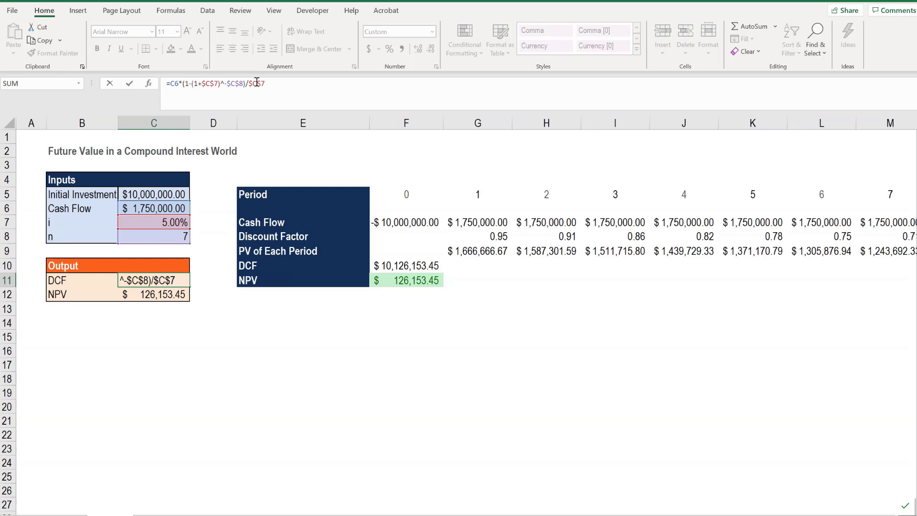
left_click(216, 320)
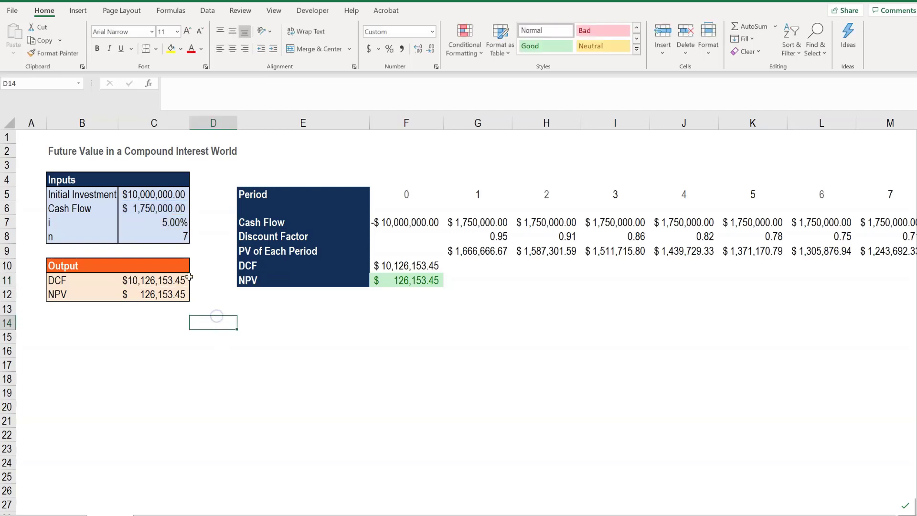